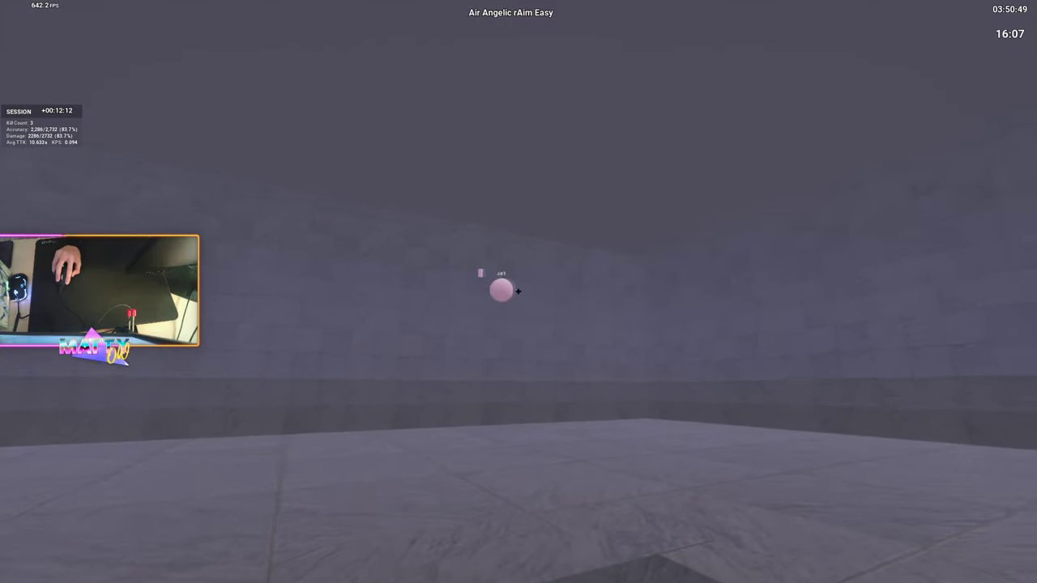
Step: Finish the rAim Easy target, then track Air Angelic Invincible 2 at about 88.5% accuracy
{"action": "left_click", "coordinate": [519, 291]}
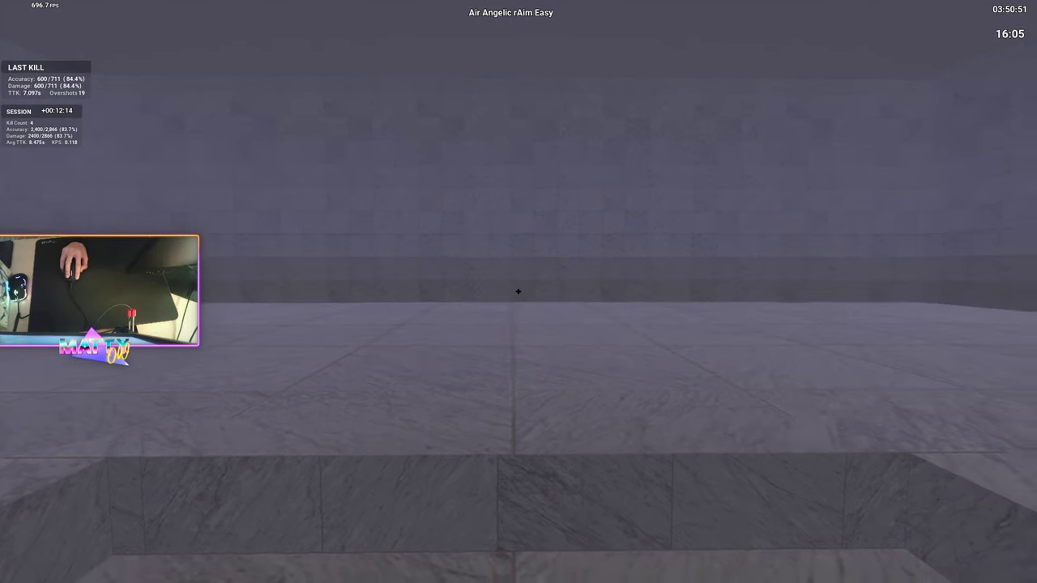
{"action": "left_click_drag", "start_coordinate": [519, 292], "coordinate": [519, 292]}
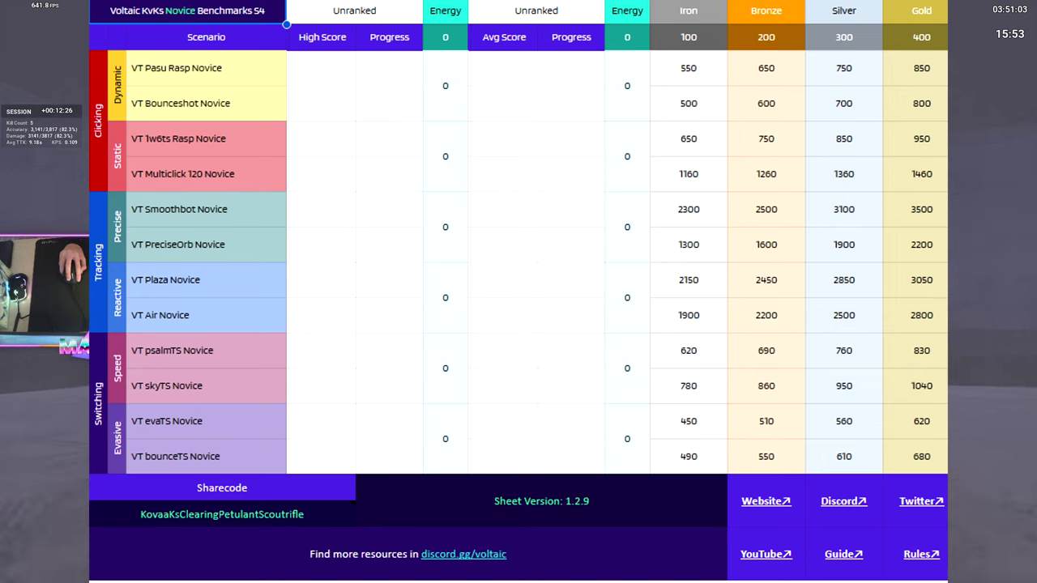
{"action": "left_click_drag", "start_coordinate": [518, 292], "coordinate": [518, 292]}
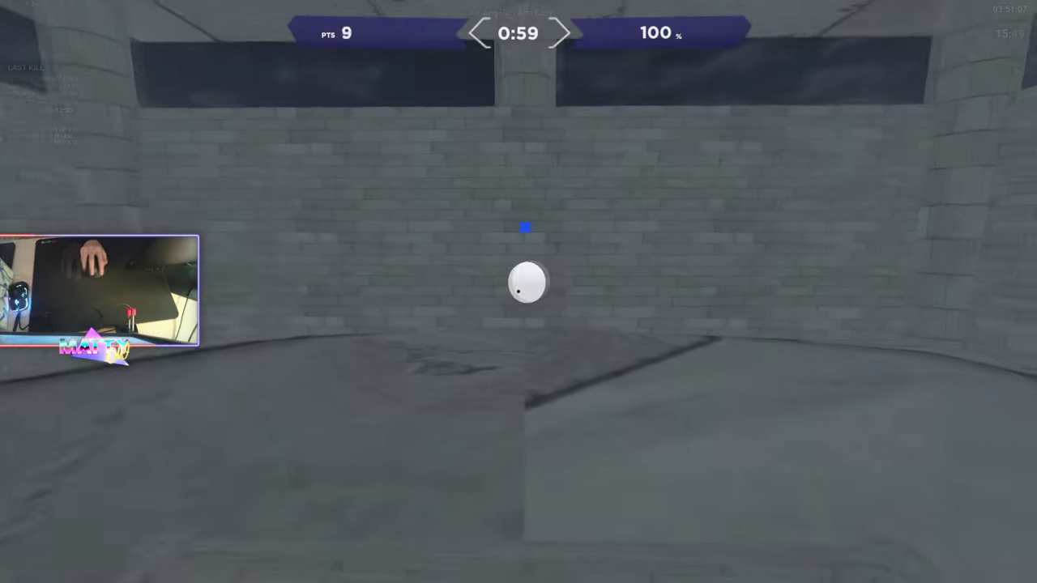
{"action": "left_click_drag", "start_coordinate": [518, 292], "coordinate": [519, 292]}
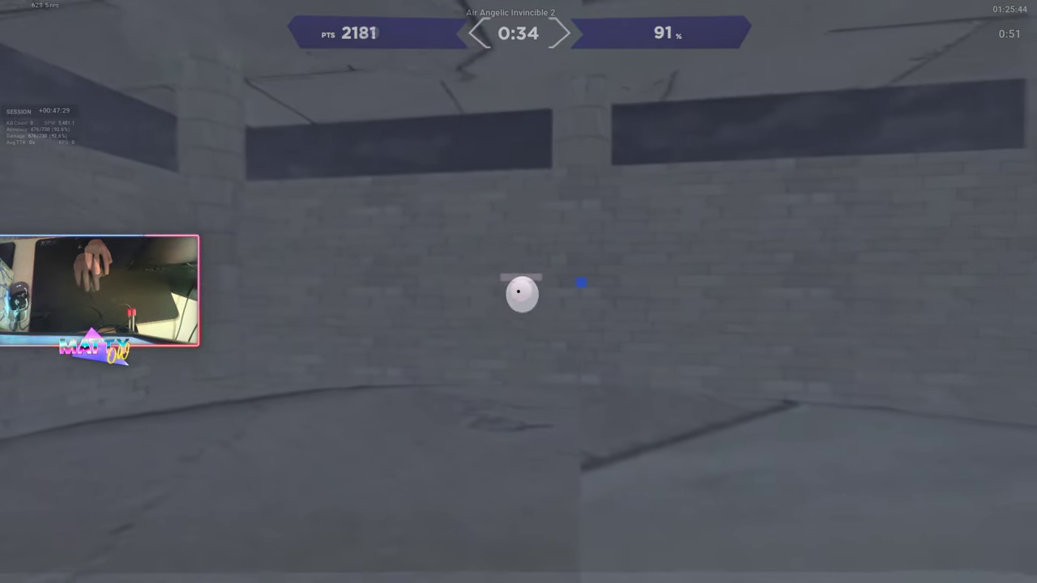
{"action": "key", "text": "Escape"}
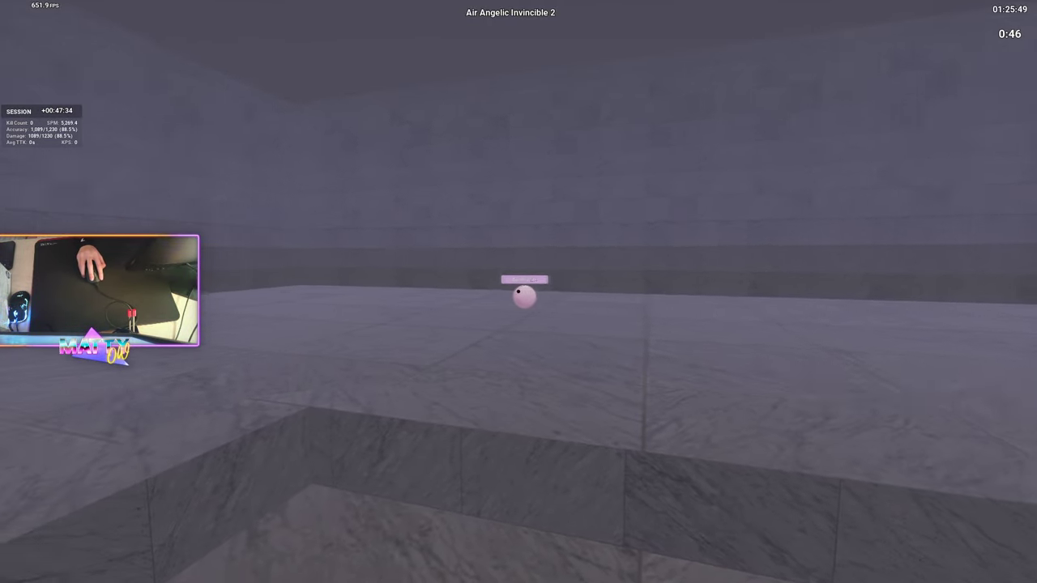
Step: Track the large air1_fast target until a kill registers at 75.8% accuracy
{"action": "left_click_drag", "start_coordinate": [519, 292], "coordinate": [519, 291]}
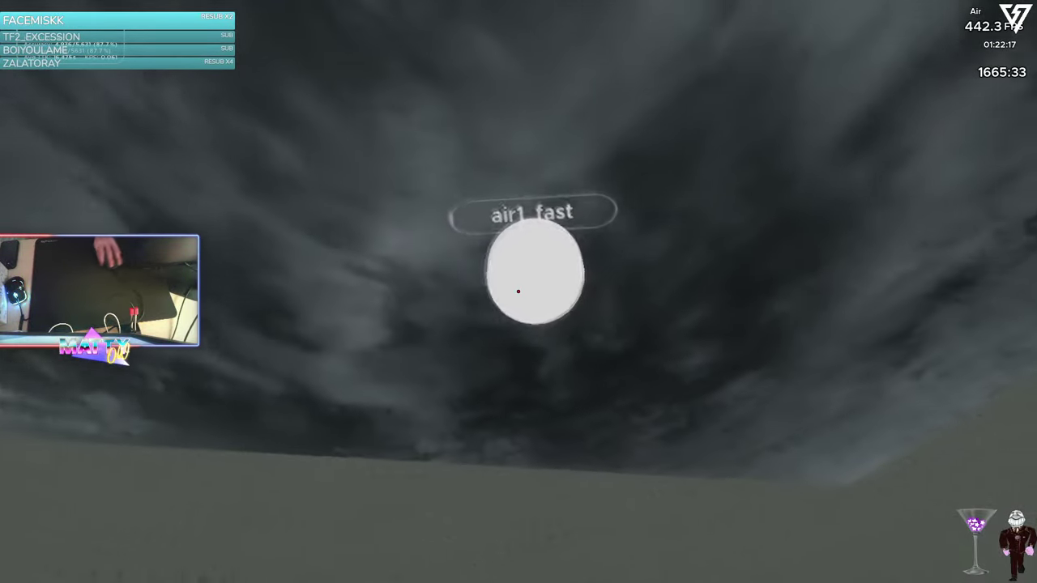
Step: Finish the LDDH Fixed run with 2,154 points, beating the previous 1,964 high score
{"action": "left_click_drag", "start_coordinate": [519, 292], "coordinate": [519, 292]}
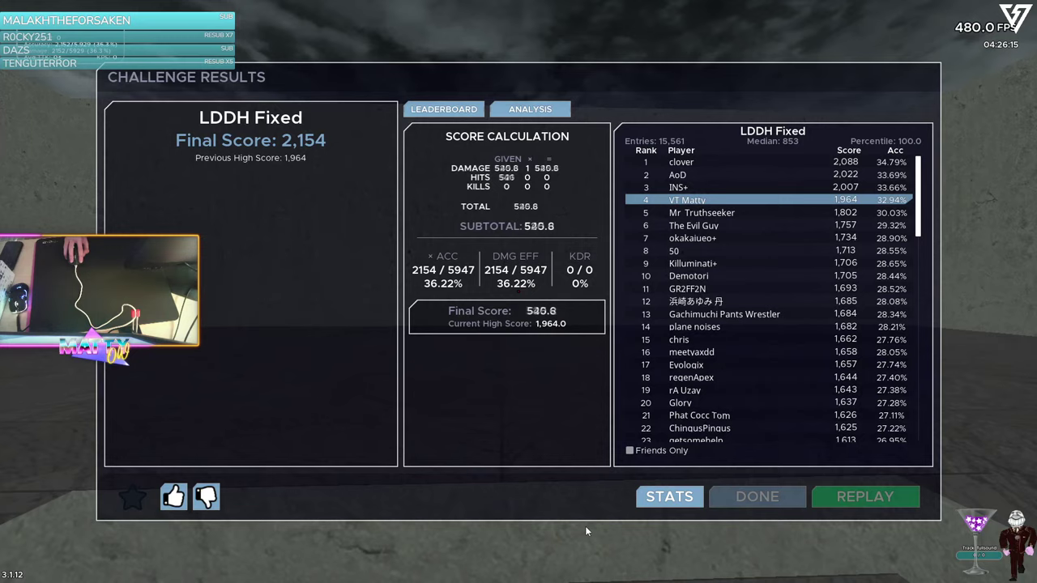
Step: Dismiss the Thin Gauntlet results with restart and begin the KTN Close FS Hard scenario
{"action": "key", "text": "r"}
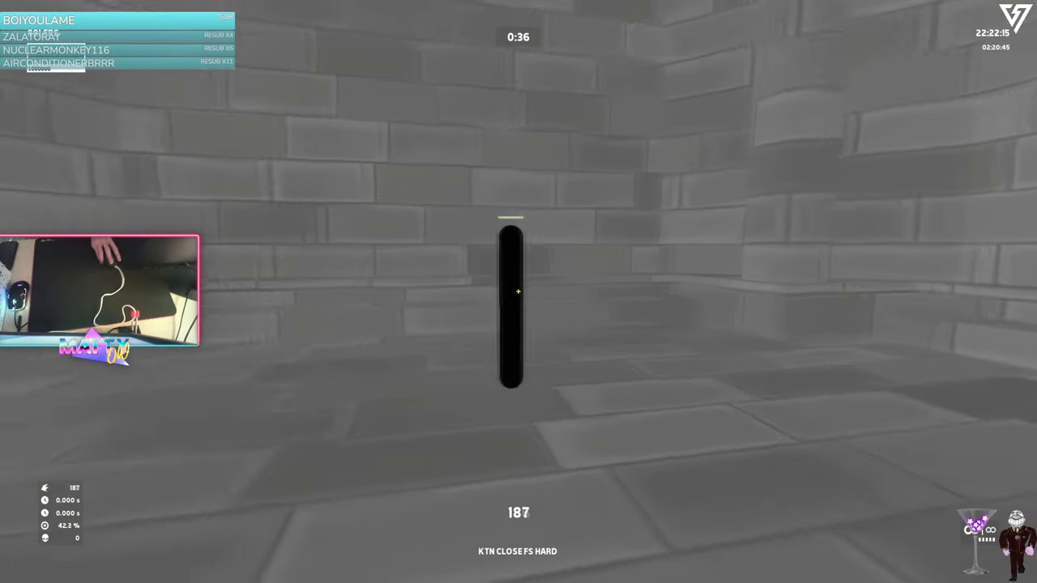
Step: Keep the crosshair on the dark ball, reaching about 830 points at 33% accuracy
{"action": "left_click_drag", "start_coordinate": [519, 291], "coordinate": [519, 291]}
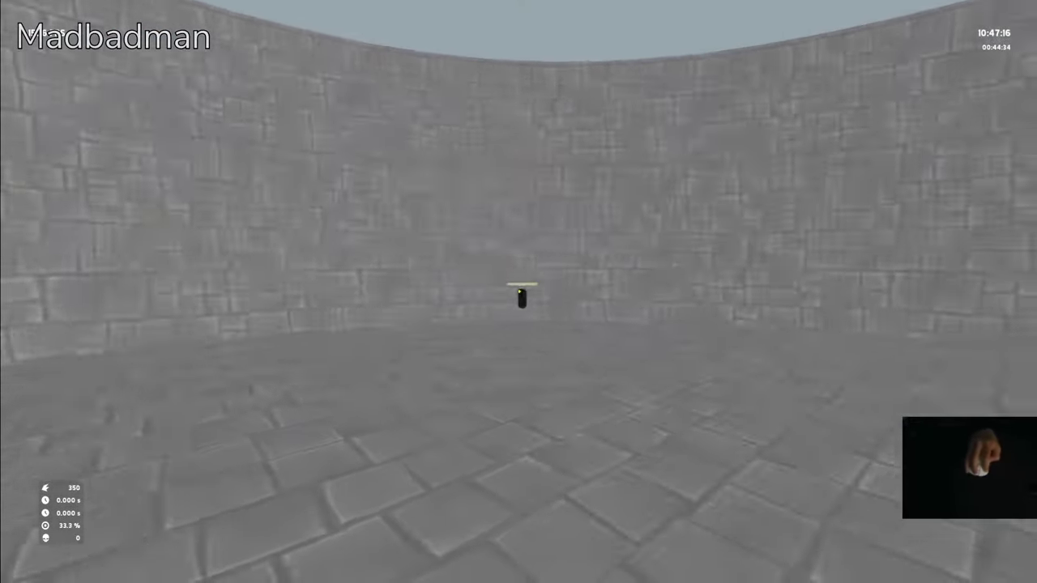
{"action": "left_click_drag", "start_coordinate": [519, 292], "coordinate": [519, 291]}
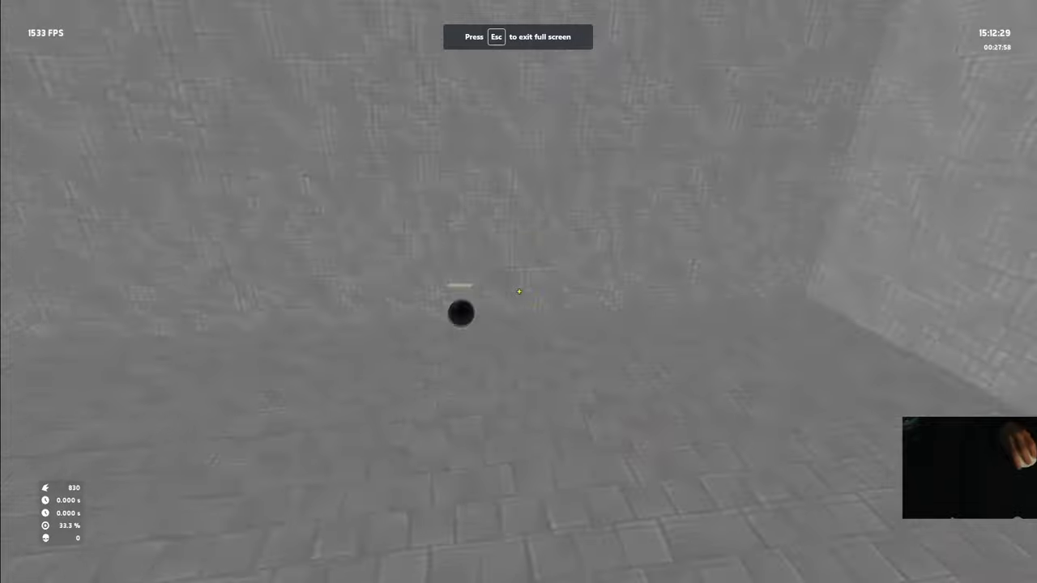
Step: Follow the moving target in the brick room, raising the score to 1,350 near 38% accuracy
{"action": "left_click_drag", "start_coordinate": [519, 292], "coordinate": [519, 291]}
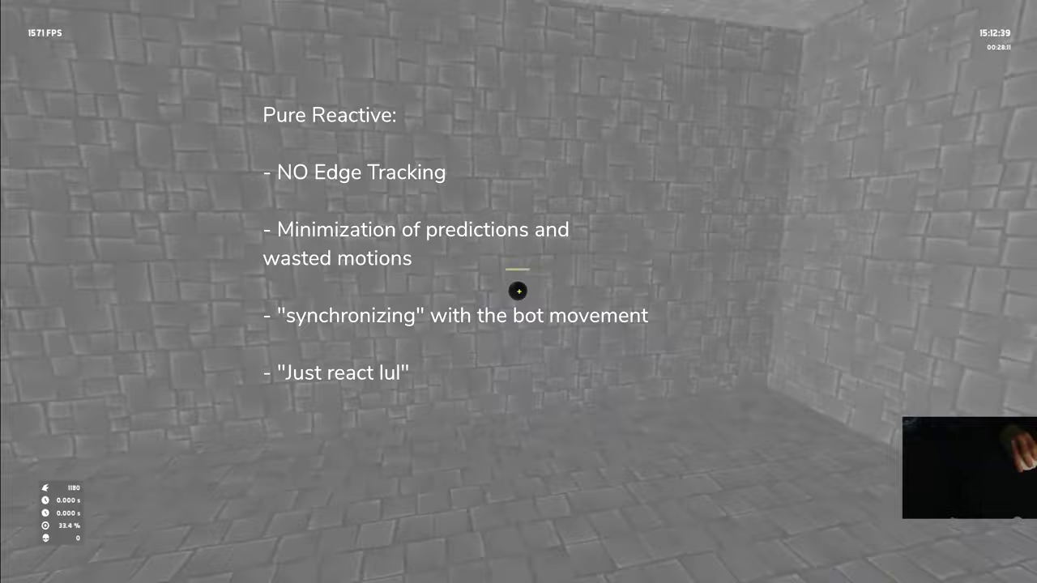
{"action": "left_click_drag", "start_coordinate": [519, 292], "coordinate": [519, 292]}
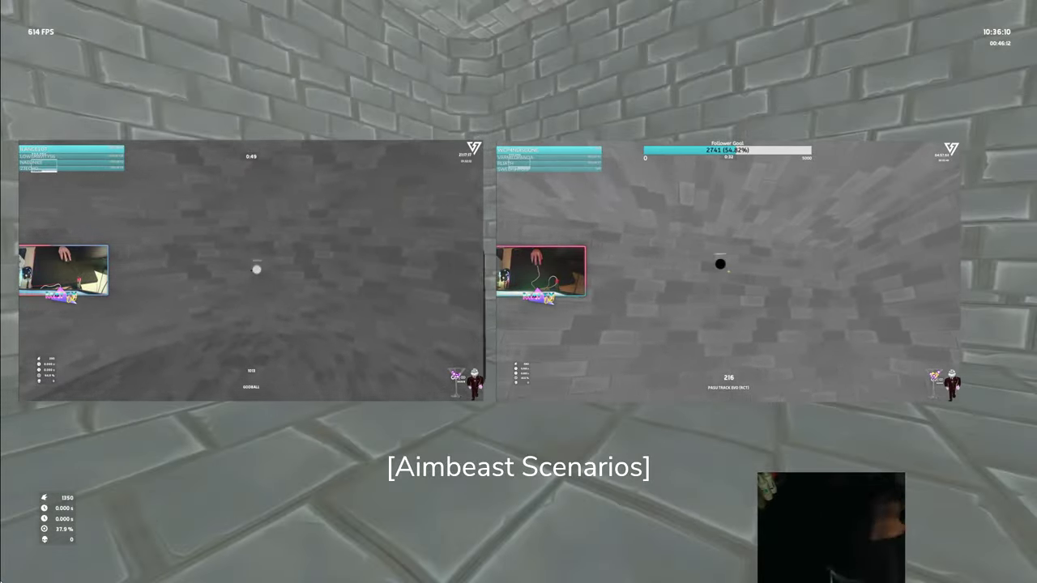
Step: Track the tall black capsule in a fresh run, bringing the score to 955
{"action": "left_click_drag", "start_coordinate": [519, 292], "coordinate": [519, 292]}
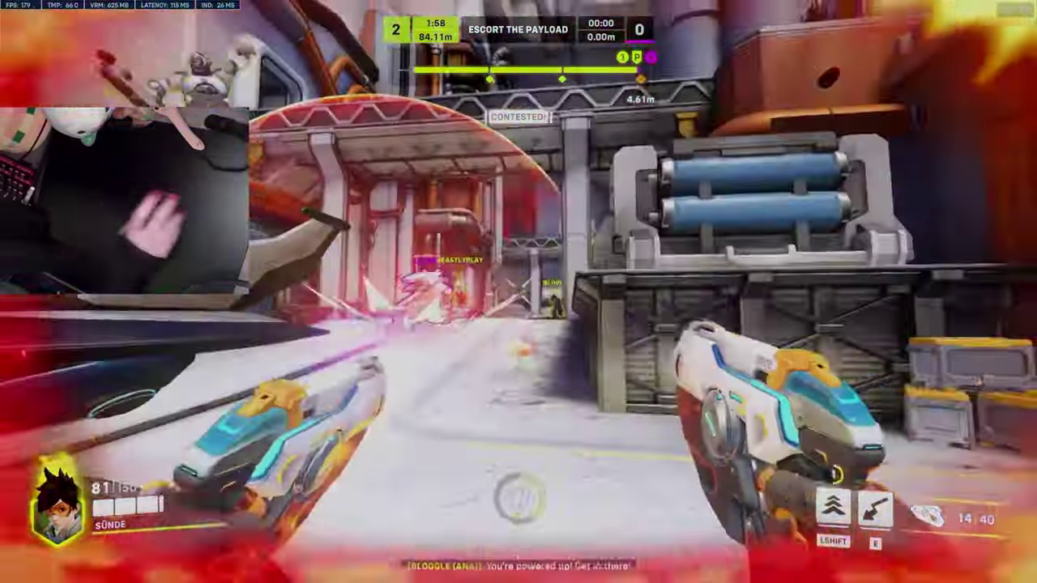
Step: As Tracer, Recall to restore health and Blink forward to eliminate an enemy
{"action": "key", "text": "e"}
{"action": "key", "text": "shift"}
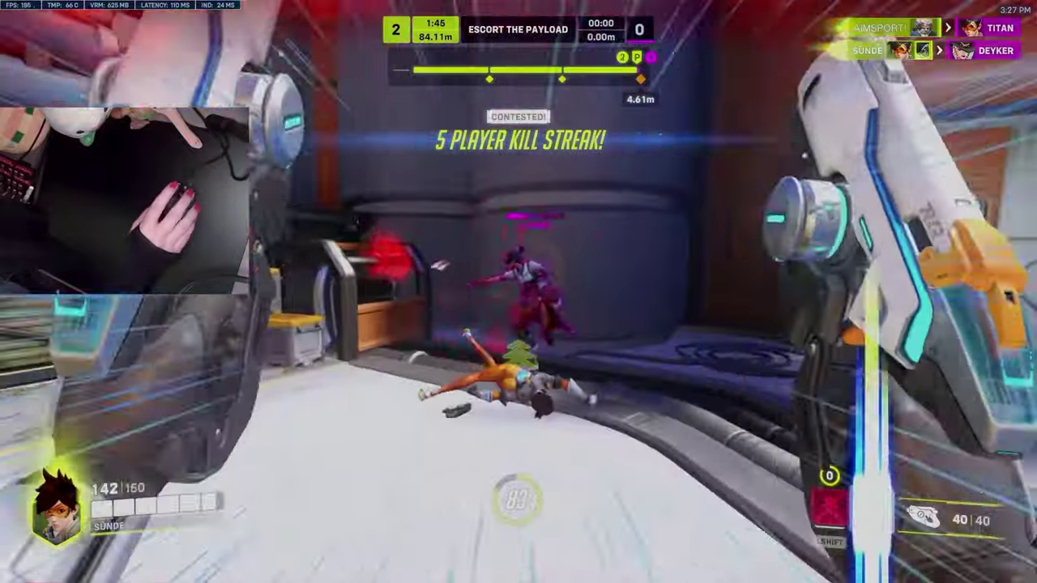
{"action": "left_click", "coordinate": [518, 291]}
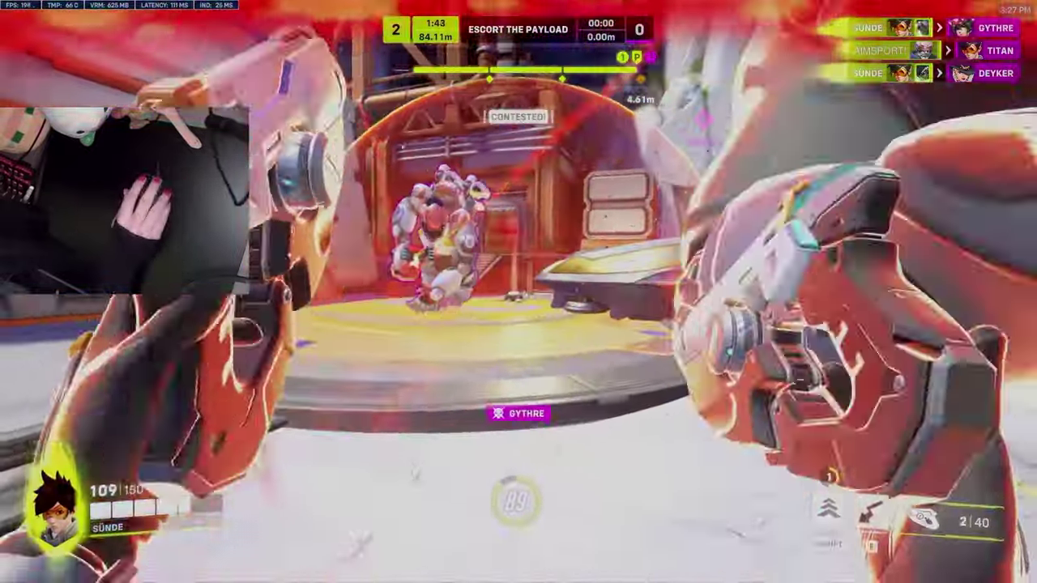
Step: Keep firing, Recall again and reload to finish off two enemies for a double kill
{"action": "left_click", "coordinate": [519, 291]}
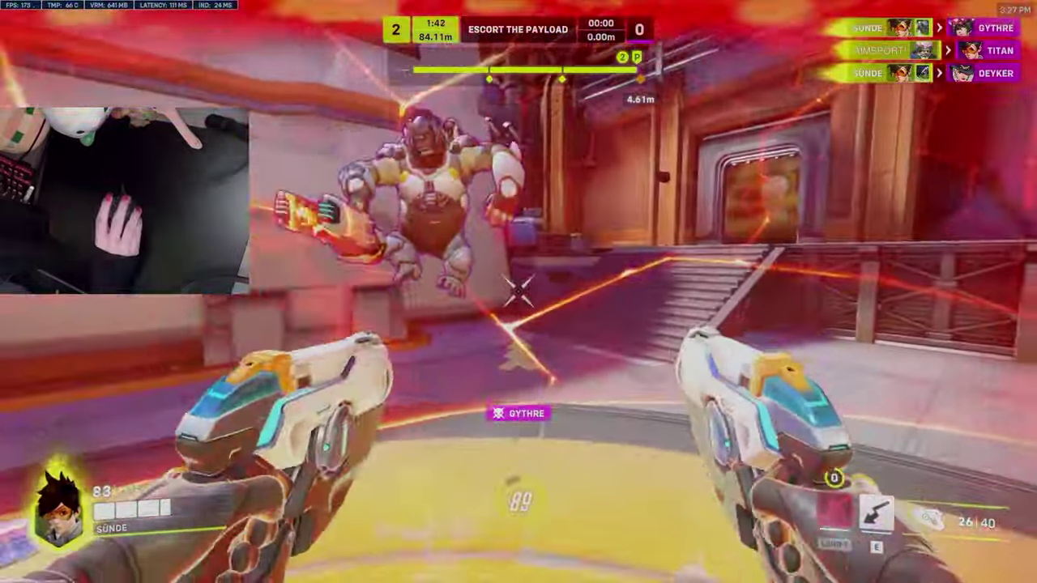
{"action": "left_click", "coordinate": [518, 291]}
{"action": "key", "text": "e"}
{"action": "left_click", "coordinate": [519, 292]}
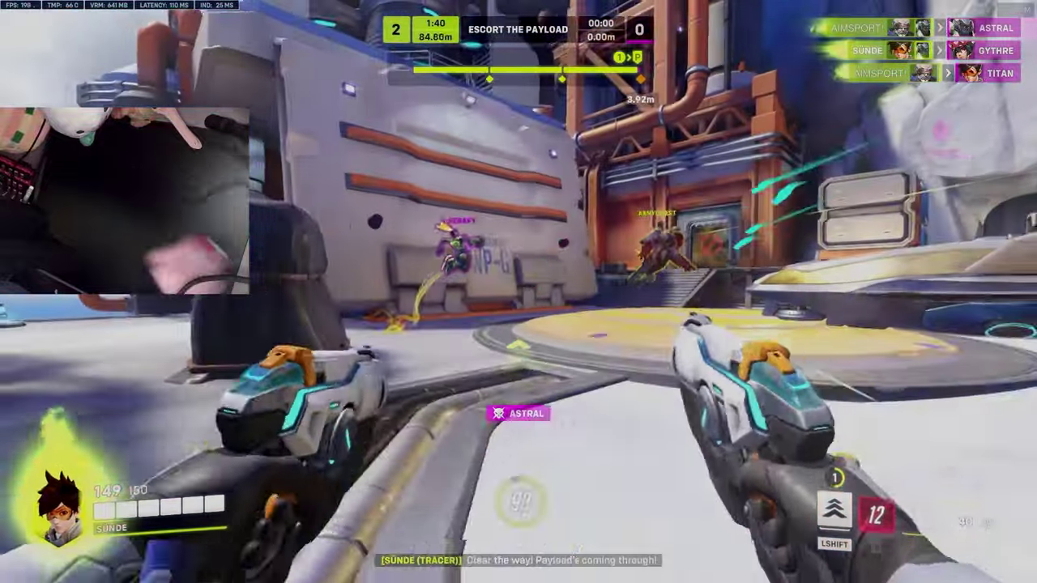
{"action": "key", "text": "r"}
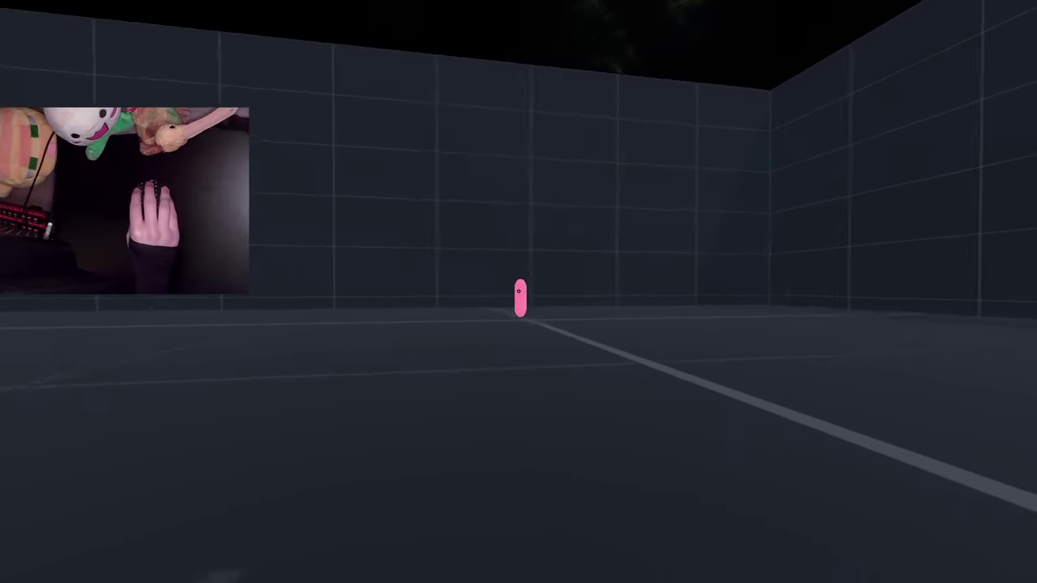
Step: Hold fire on the pink capsule around the dark grid room until it disappears
{"action": "left_click", "coordinate": [518, 291]}
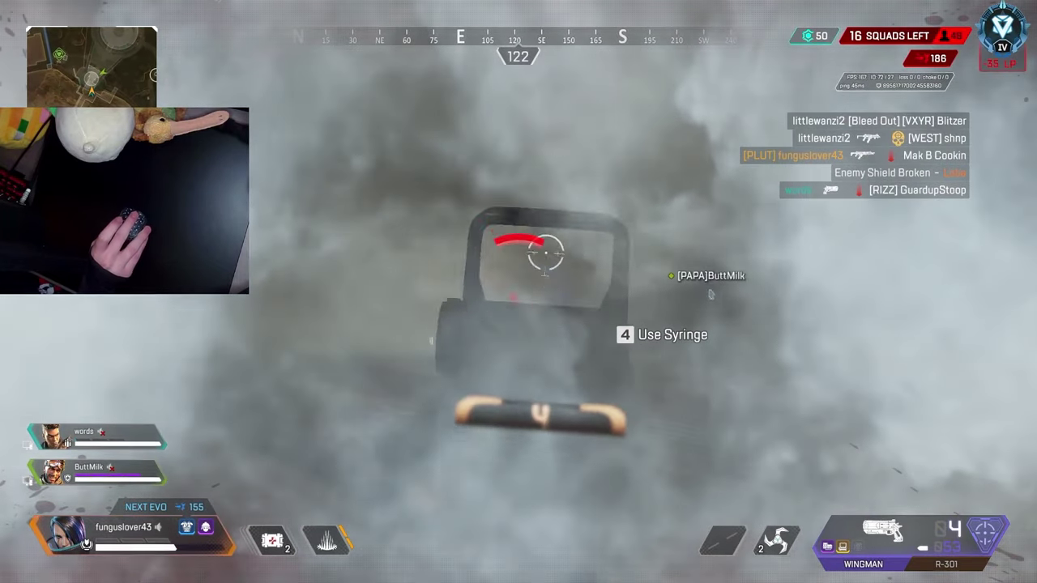
Step: As Tracer, Blink in and gun down an enemy contesting Objective A
{"action": "left_click", "coordinate": [519, 291]}
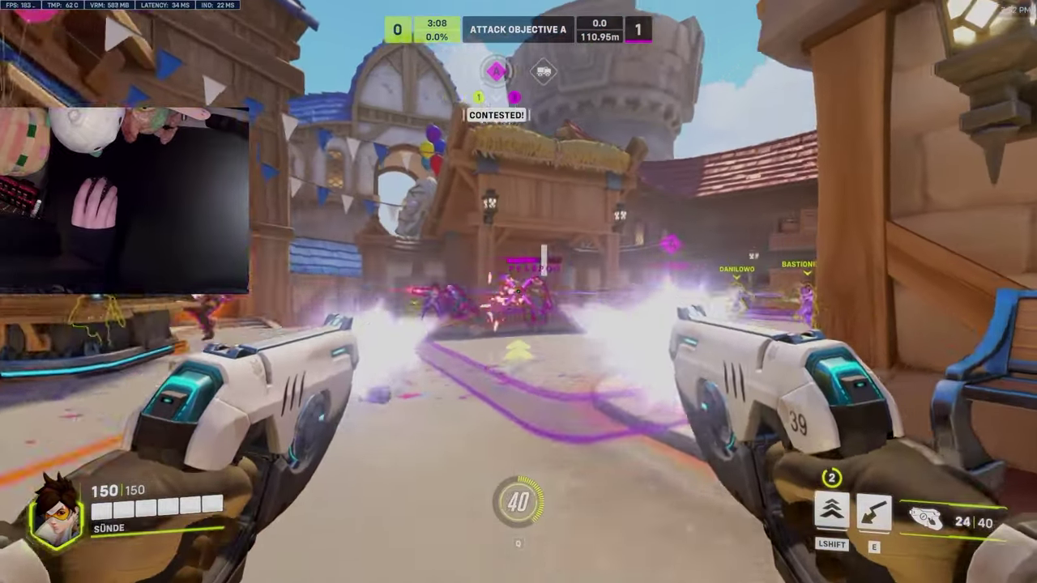
{"action": "left_click", "coordinate": [518, 292]}
{"action": "key", "text": "shift"}
{"action": "key", "text": "shift"}
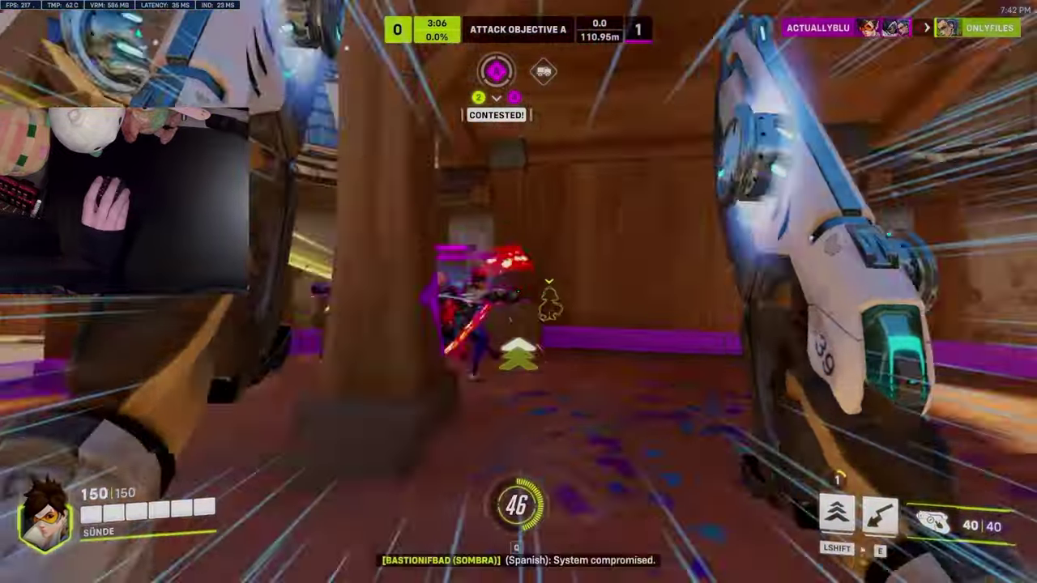
{"action": "left_click", "coordinate": [518, 291]}
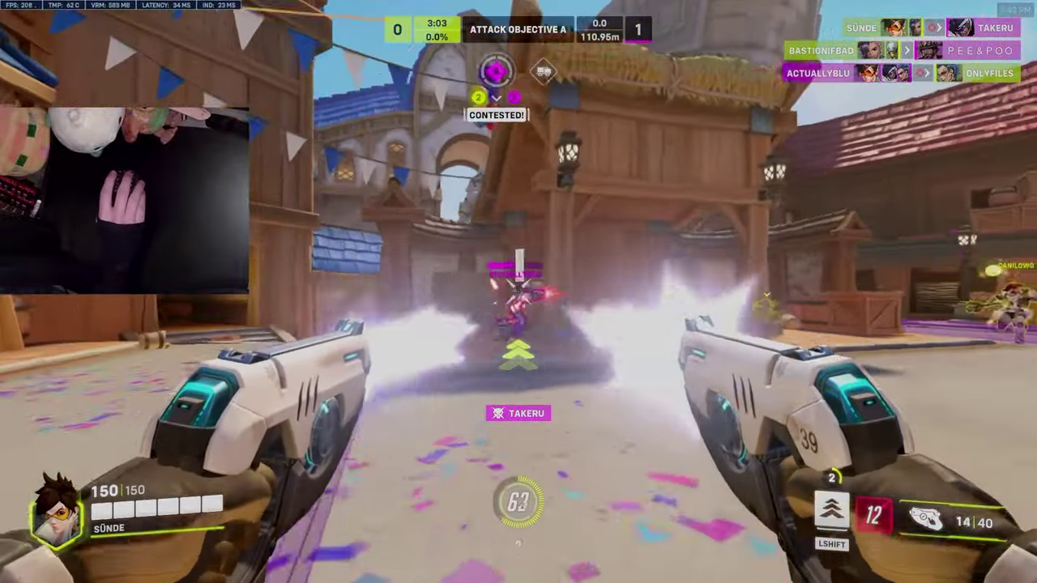
Step: Blink toward the next enemies and reload the pistols to keep clearing Objective A
{"action": "key", "text": "shift"}
{"action": "left_click", "coordinate": [519, 291]}
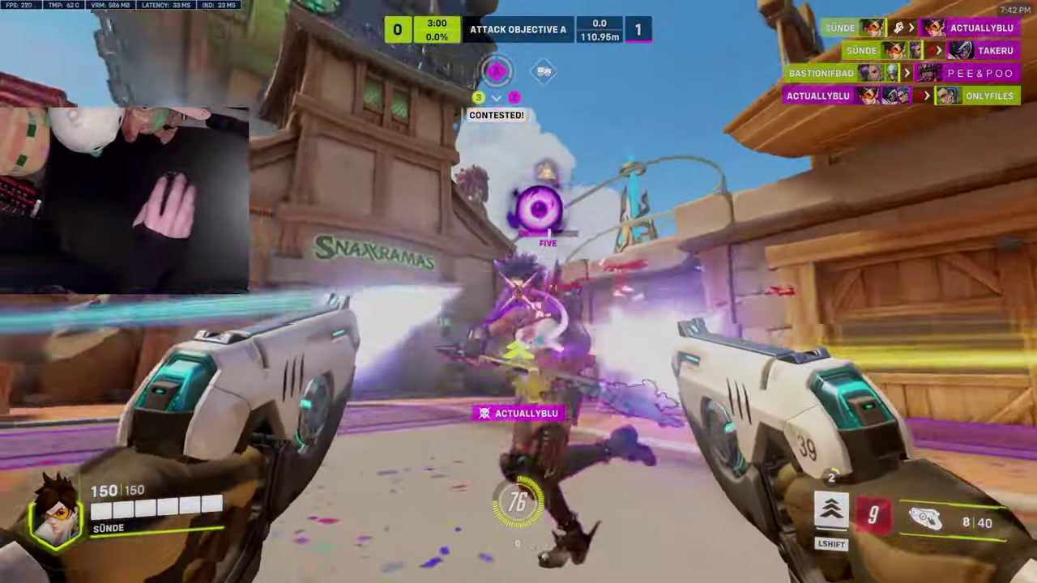
{"action": "key", "text": "shift"}
{"action": "key", "text": "r"}
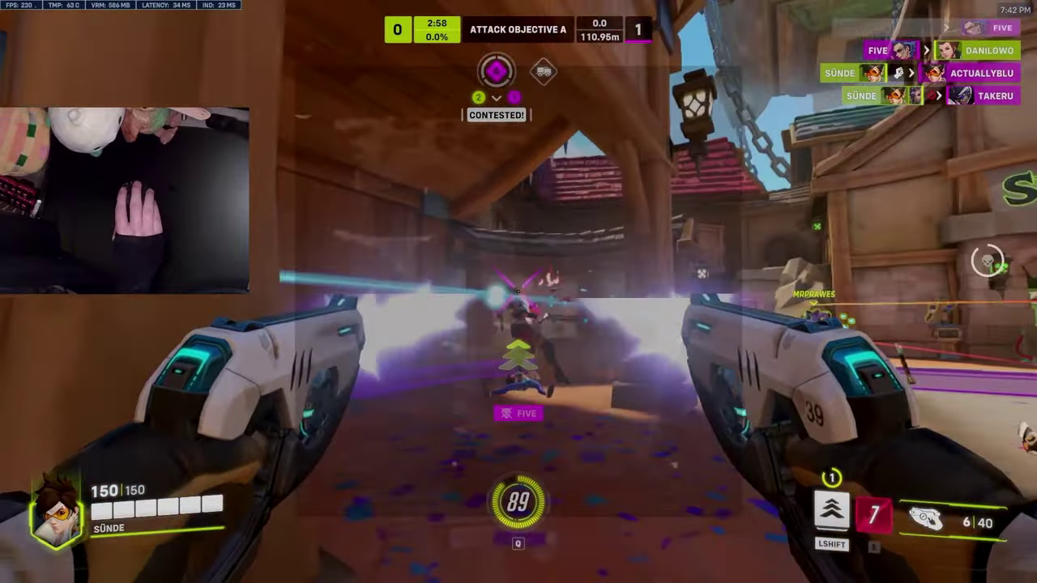
{"action": "key", "text": "shift"}
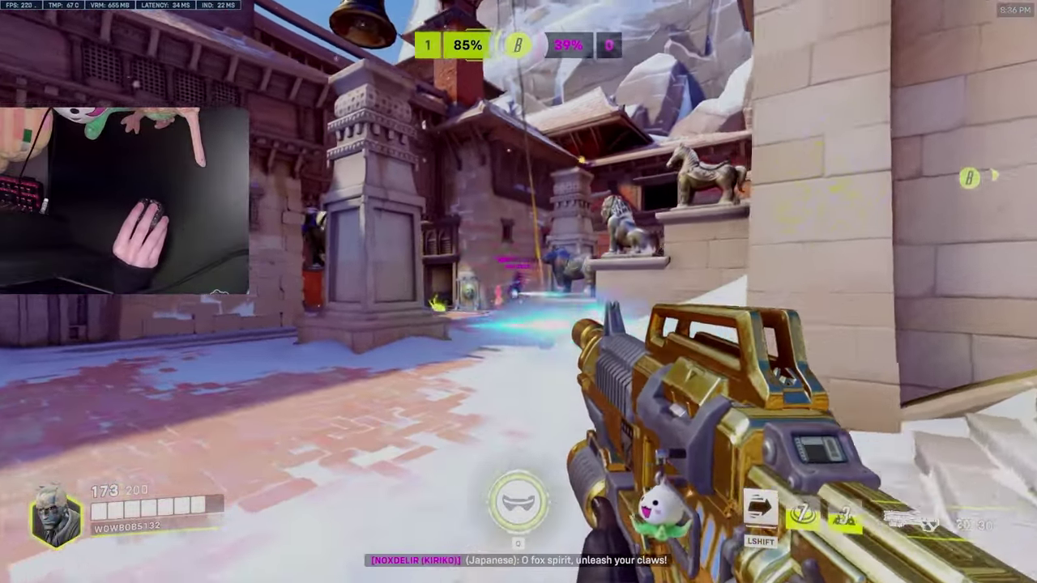
Step: Track the strafing pink capsule with the crosshair, pushing the score from about 69,000 past 76,000
{"action": "left_click_drag", "start_coordinate": [519, 291], "coordinate": [519, 292]}
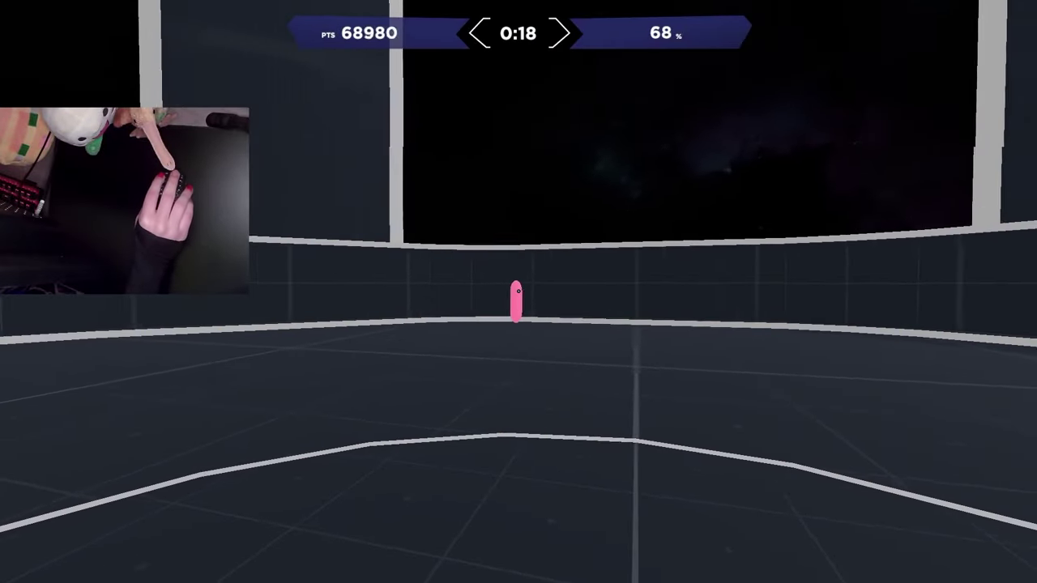
{"action": "left_click_drag", "start_coordinate": [519, 291], "coordinate": [518, 292]}
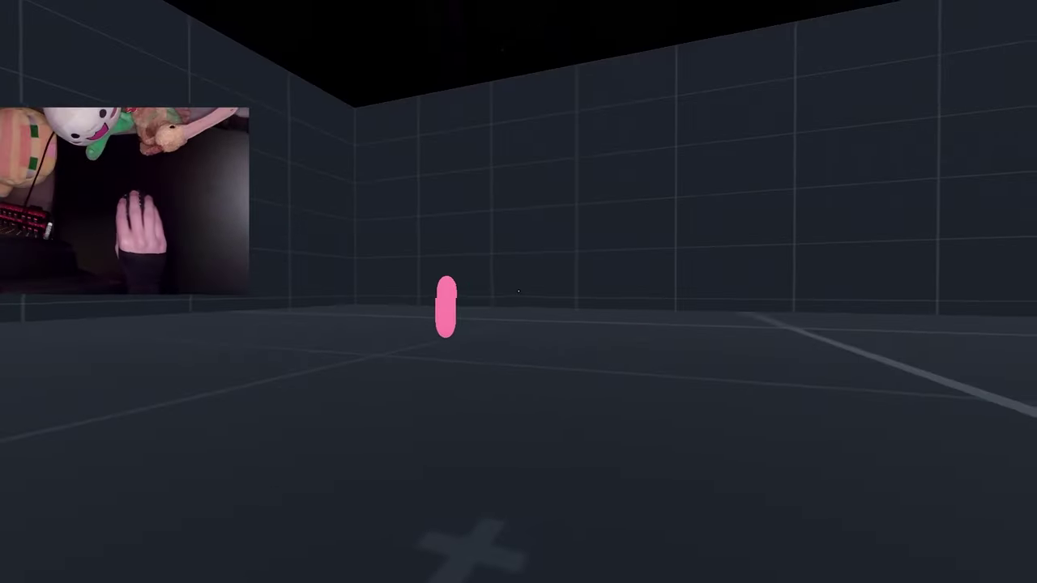